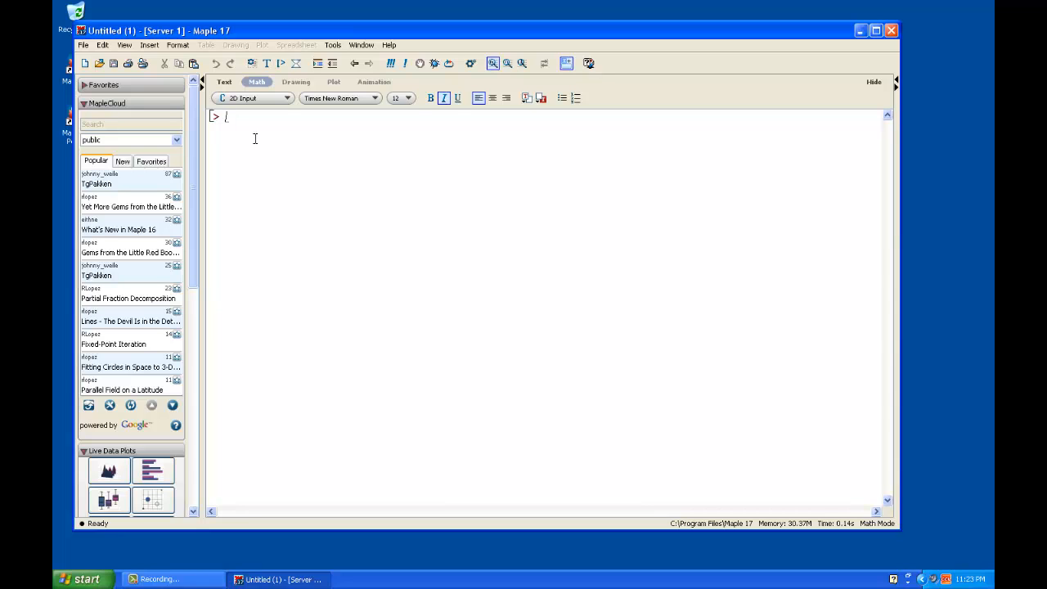
# - Maximize the worksheet window and set the paragraph style to 2D Input
pyautogui.click(84, 46)
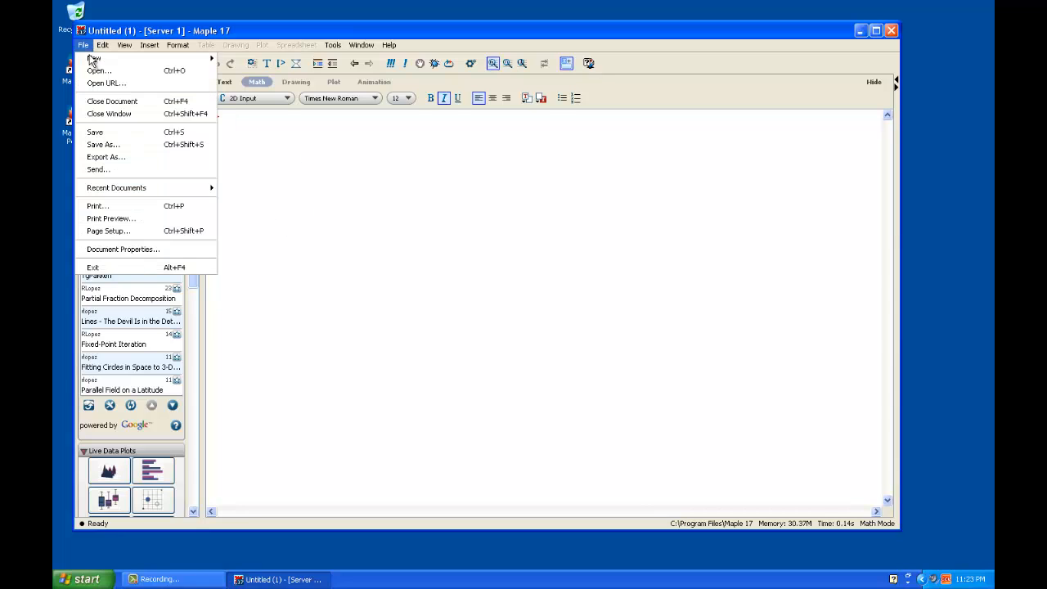
pyautogui.moveTo(94, 58)
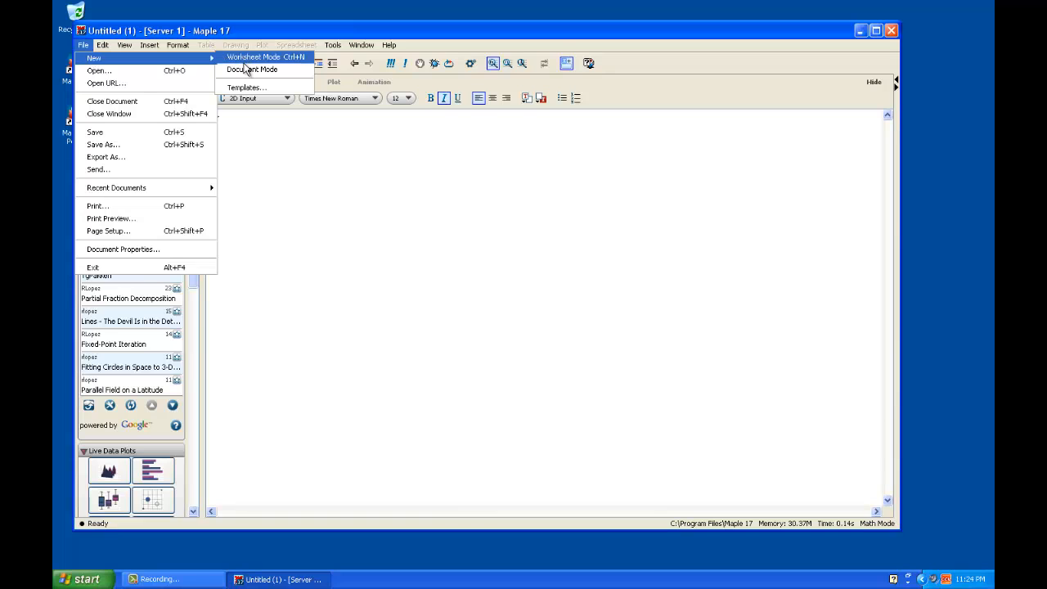
pyautogui.click(875, 31)
pyautogui.moveTo(72, 40)
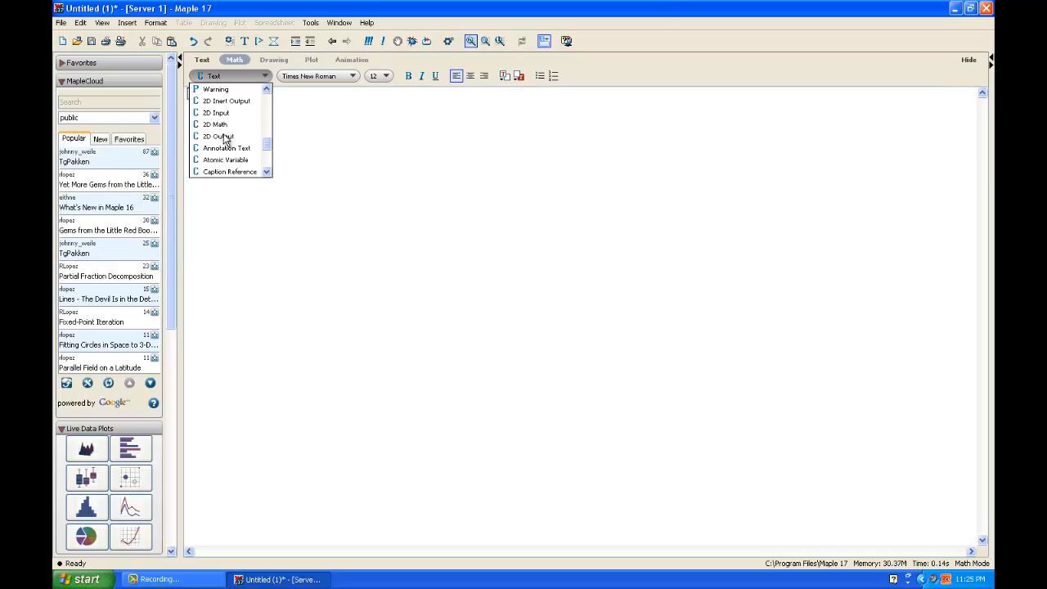
pyautogui.click(222, 112)
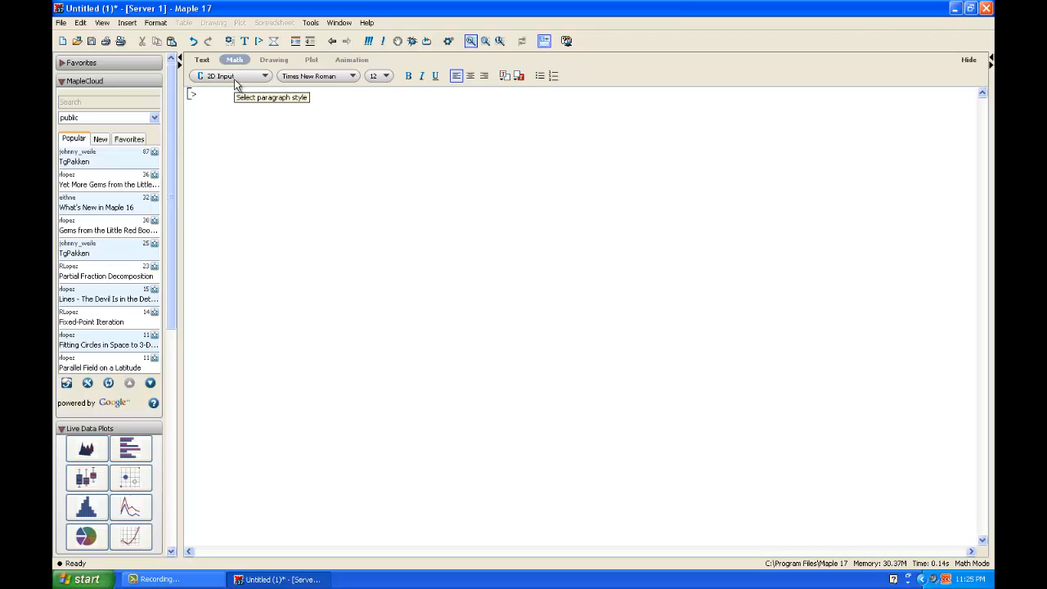
# - Enter and execute factor(x^2+2x+1)
pyautogui.write('l')
pyautogui.write('fac')
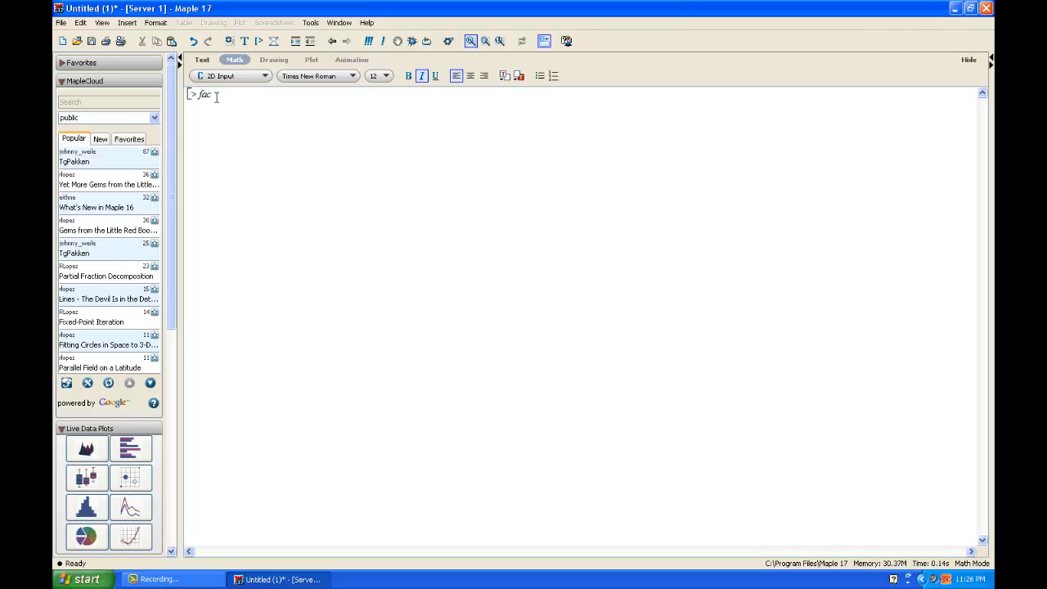
pyautogui.write('tor(x')
pyautogui.write('^2')
pyautogui.press('Right')
pyautogui.write('+2x+')
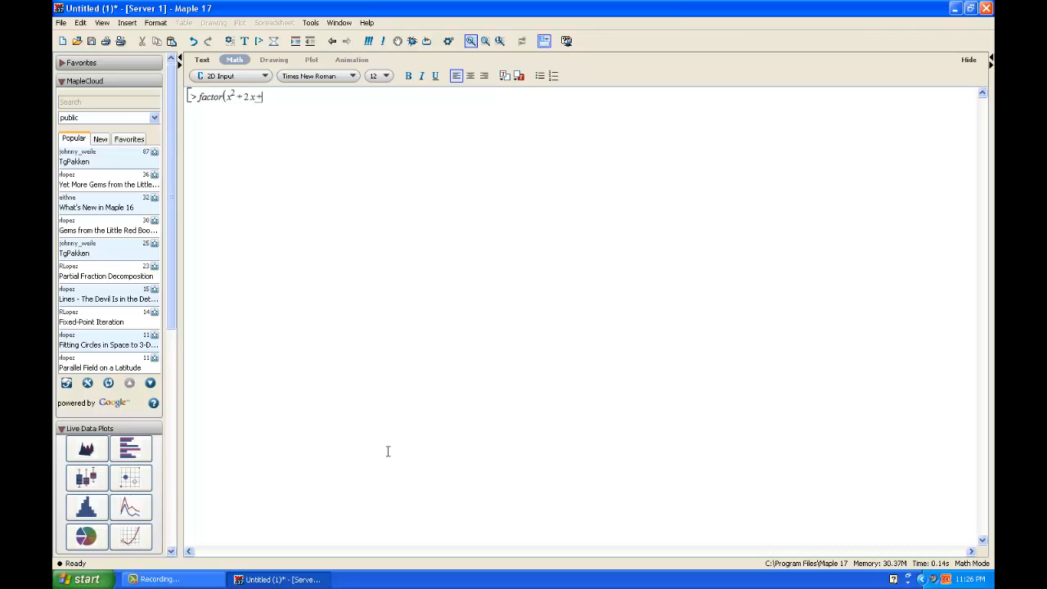
pyautogui.write('1)')
pyautogui.press('Return')
# - Enter and execute expand((x+1)^2)
pyautogui.write('expand((x')
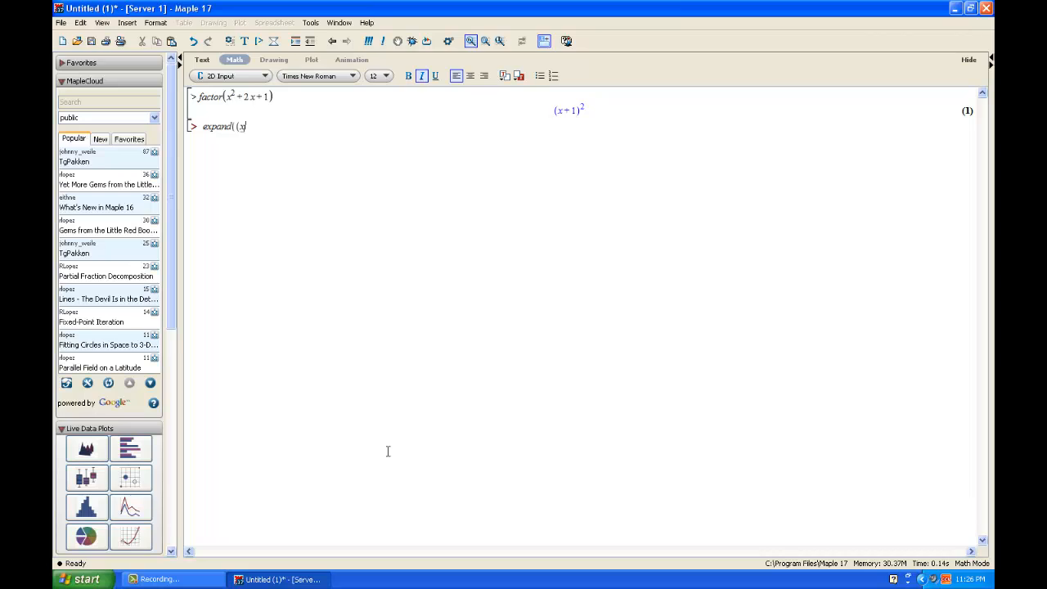
pyautogui.write('+1)^2')
pyautogui.press('Right')
pyautogui.write(')')
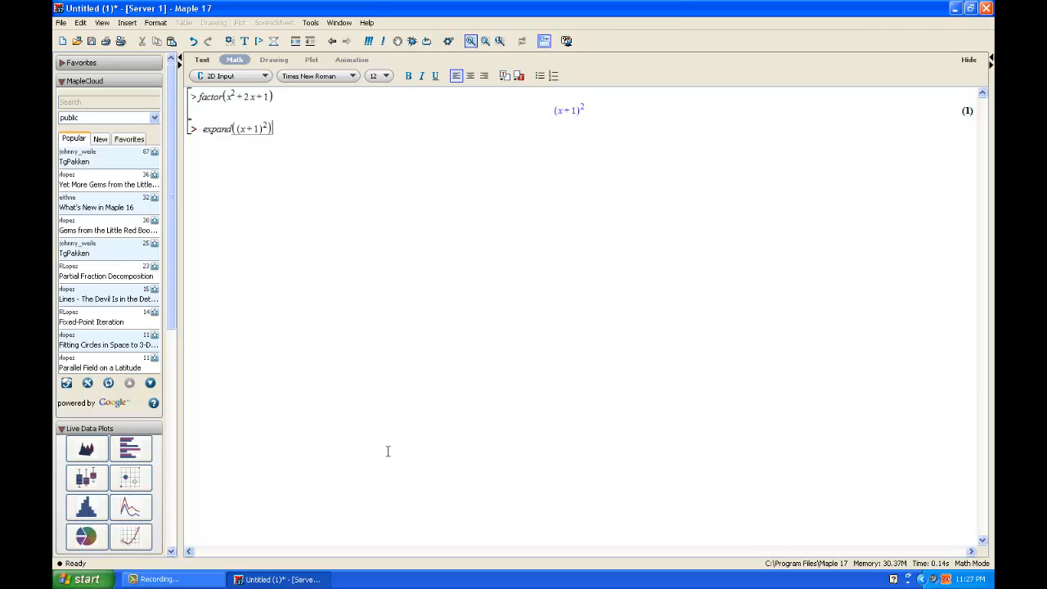
pyautogui.press('Return')
# - Factor the previous result by executing factor(%)
pyautogui.write('factor(%)')
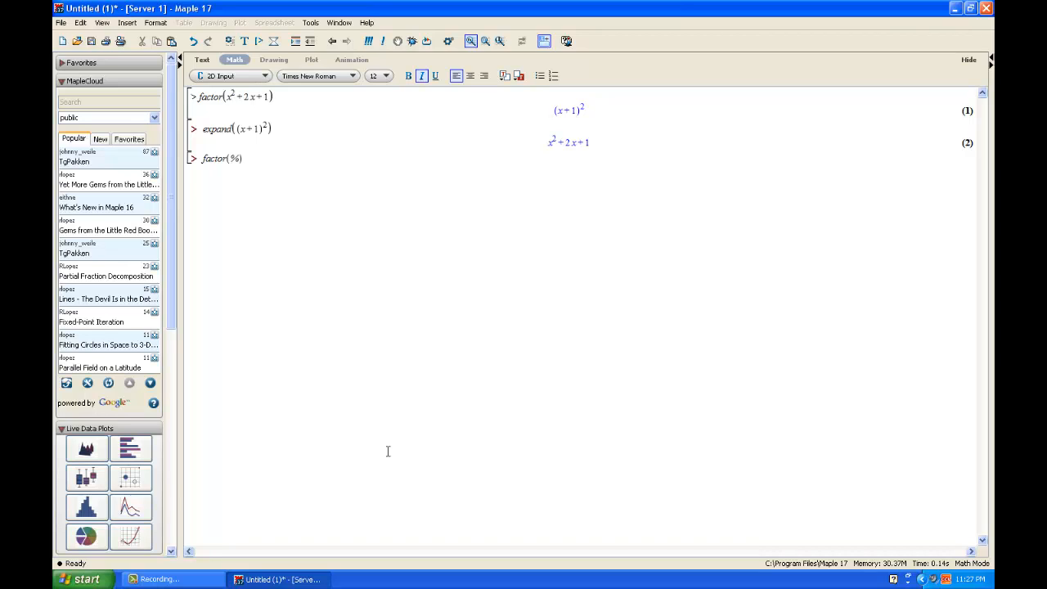
pyautogui.press('Return')
# - Evaluate the arithmetic expression 3(4+6)^5
pyautogui.write('3(4+6)^5')
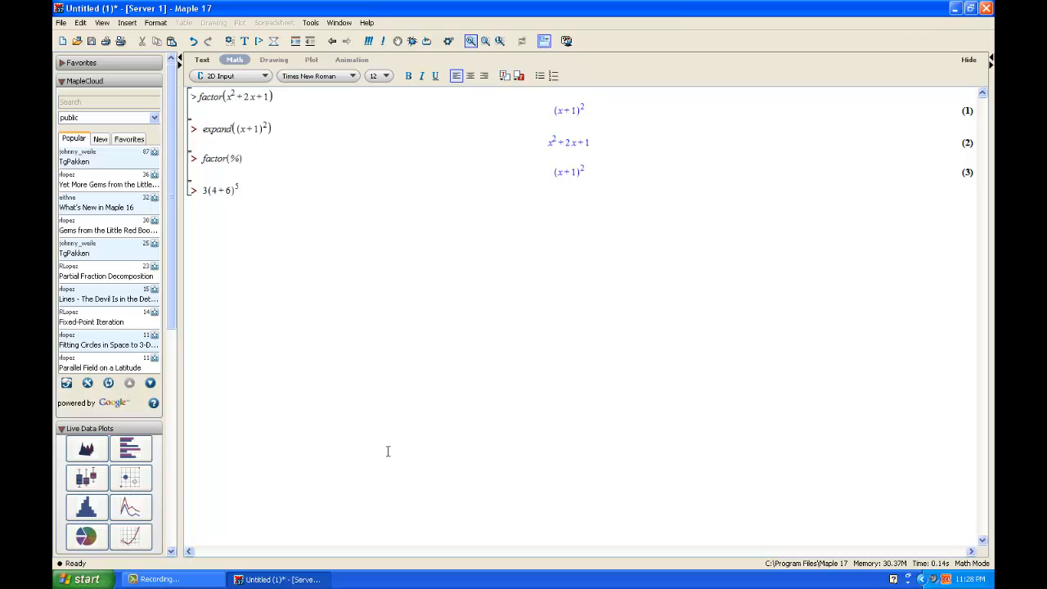
pyautogui.press('Return')
# - Enter and execute simplify((x-1)/(x^2-2x+1)) with the fraction in numerator-over-denominator form
pyautogui.write('simplif')
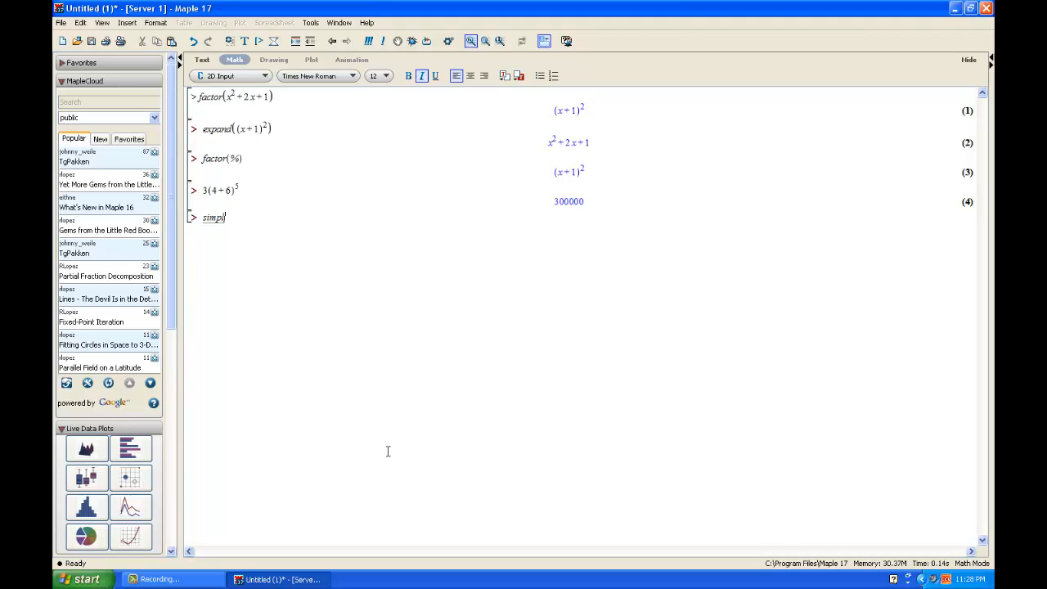
pyautogui.write('y(')
pyautogui.write('x-1/')
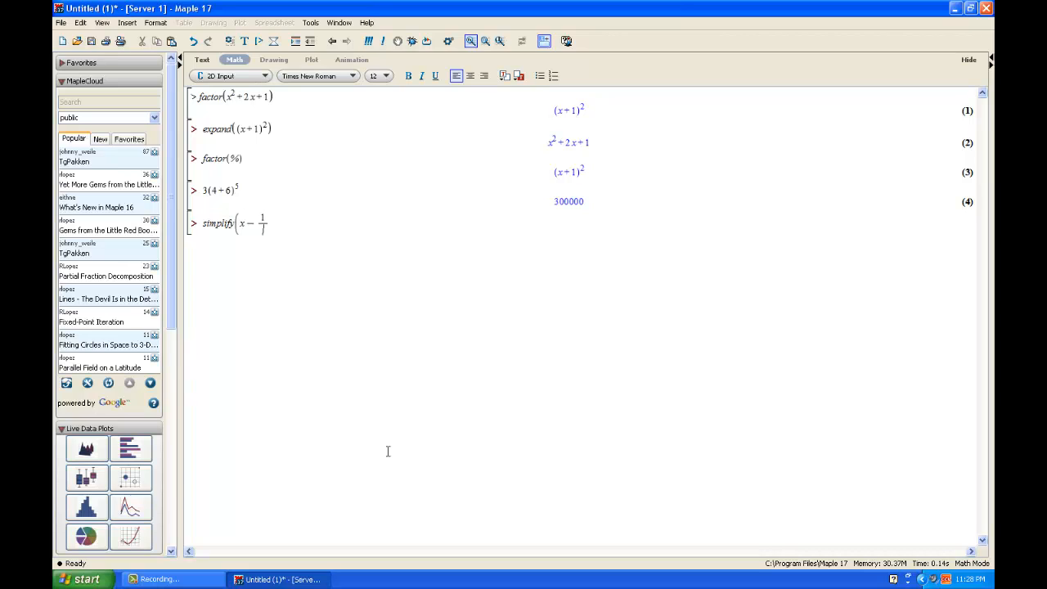
pyautogui.press('BackSpace')
pyautogui.press('BackSpace')
pyautogui.press('Up')
pyautogui.press('Down')
pyautogui.write('x-')
pyautogui.press('Down')
pyautogui.write('x^2-2x+1')
pyautogui.press('Right')
pyautogui.write(')')
pyautogui.press('Return')
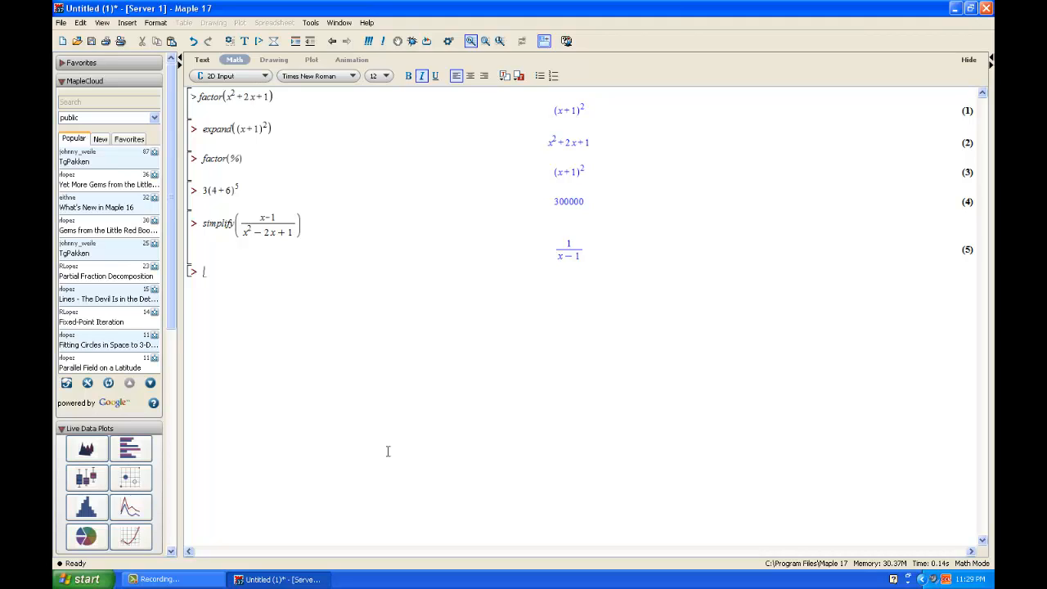
# - Evaluate x^2-7x at x=3 with eval(x^2-7x, x=3)
pyautogui.write('eval(x^2 - 7 x')
pyautogui.press('BackSpace')
pyautogui.press('BackSpace')
pyautogui.press('BackSpace')
pyautogui.press('BackSpace')
pyautogui.write('2')
pyautogui.press('Right')
pyautogui.write('-7x,')
pyautogui.write('x = 3')
pyautogui.write(')')
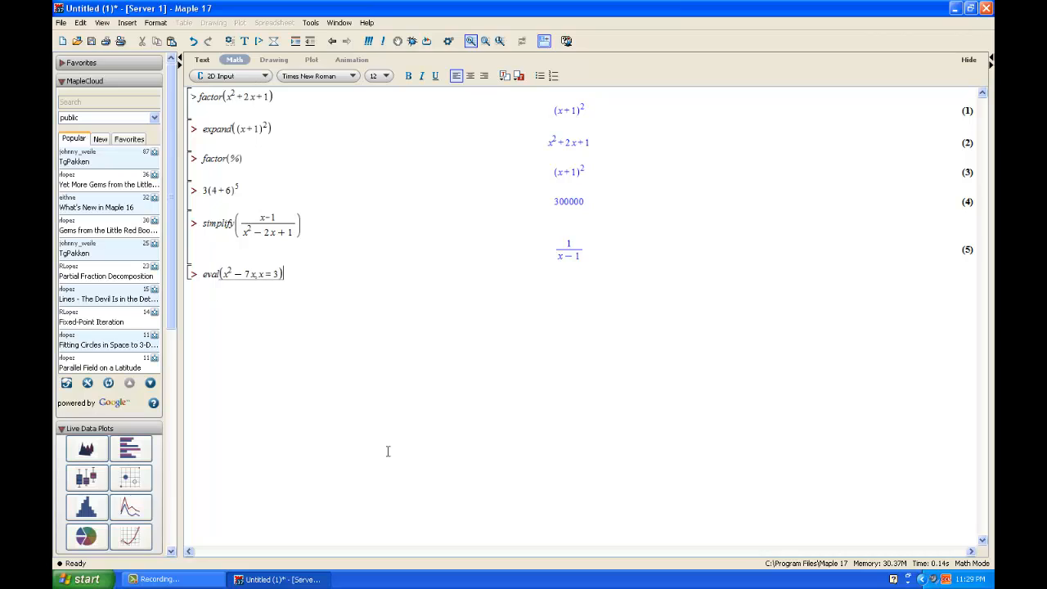
pyautogui.press('Return')
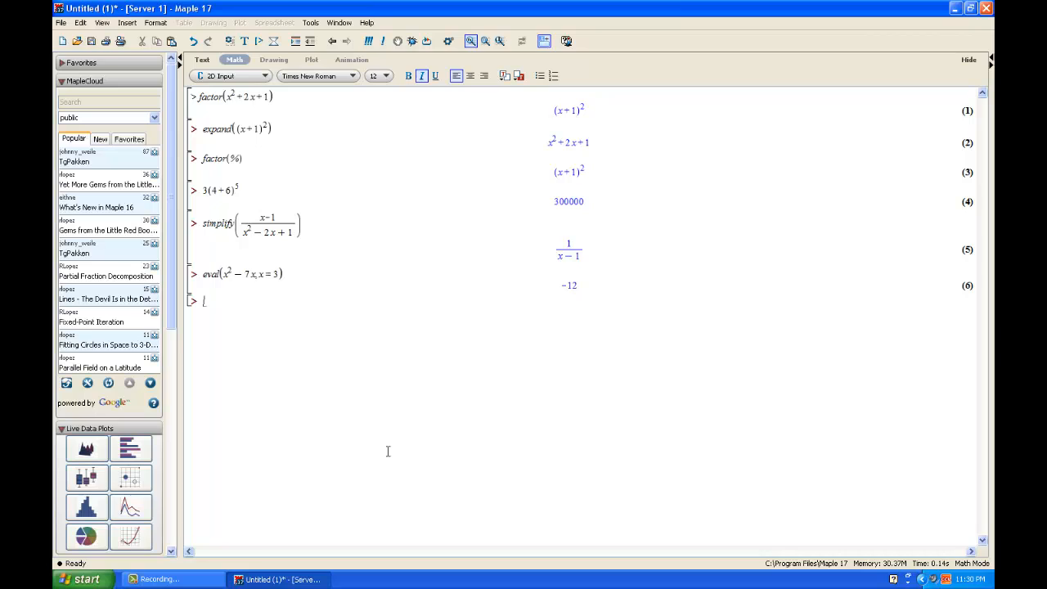
# - Enter and execute the expression x^2+2x+1 on its own
pyautogui.write('x^2')
pyautogui.press('Right')
pyautogui.write('+2x+1')
pyautogui.press('Return')
# - Enter and execute the fraction (x-1)/(x^2-2x+1) on its own
pyautogui.write('1')
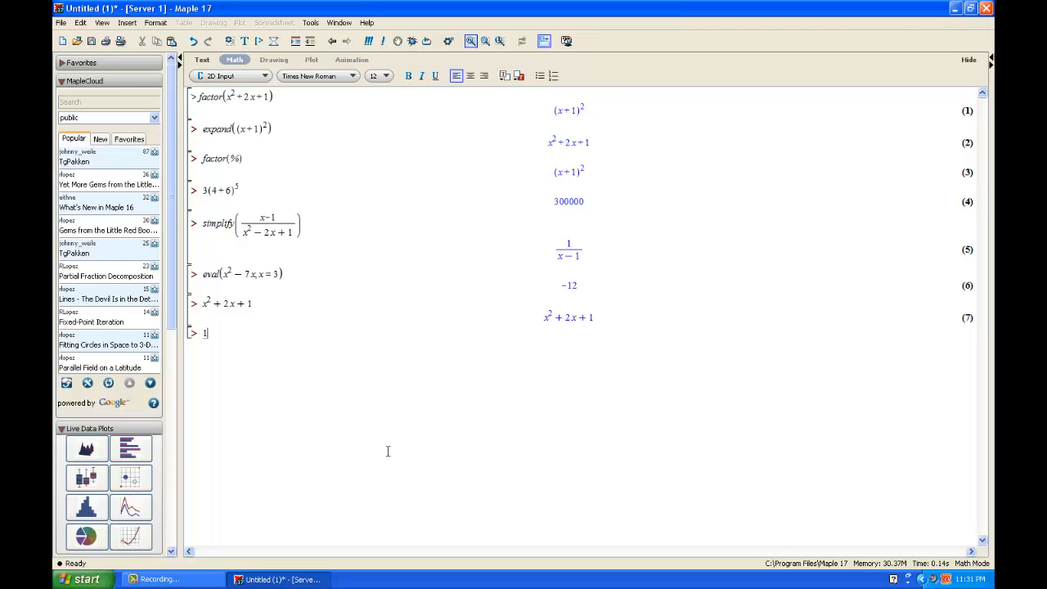
pyautogui.write('/')
pyautogui.press('BackSpace')
pyautogui.write('x-1/x^2 - 7')
pyautogui.press('BackSpace')
pyautogui.write('2-2x + 1')
pyautogui.press('Return')
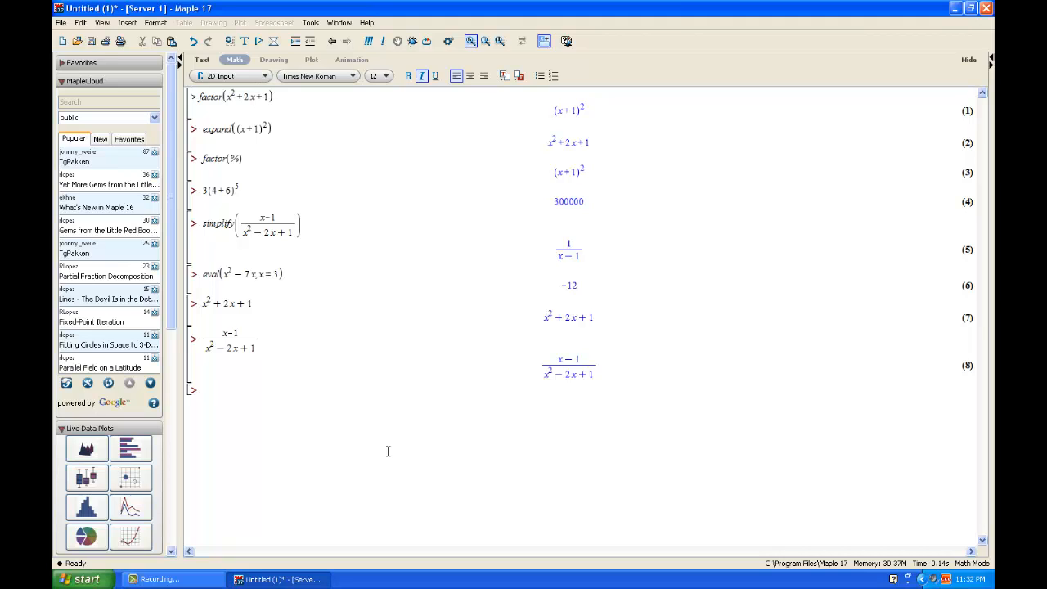
# - Plot x^2 with plot(x^2)
pyautogui.write('plot(x^2')
pyautogui.press('Right')
pyautogui.write(')')
pyautogui.press('Return')
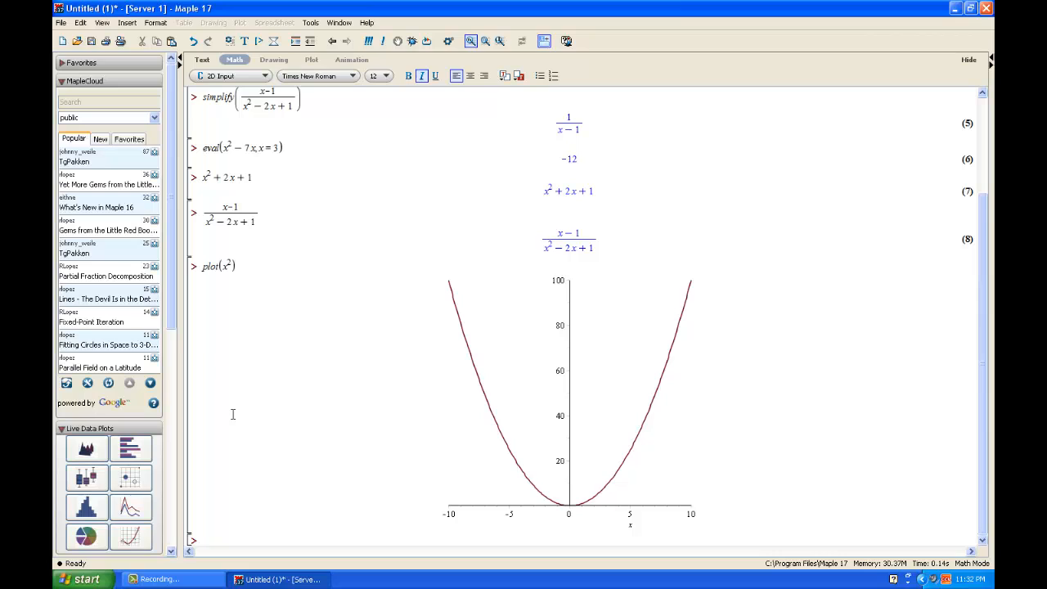
# - Plot x^2 over the range x=-5..5
pyautogui.write('plot(x^2')
pyautogui.press('Right')
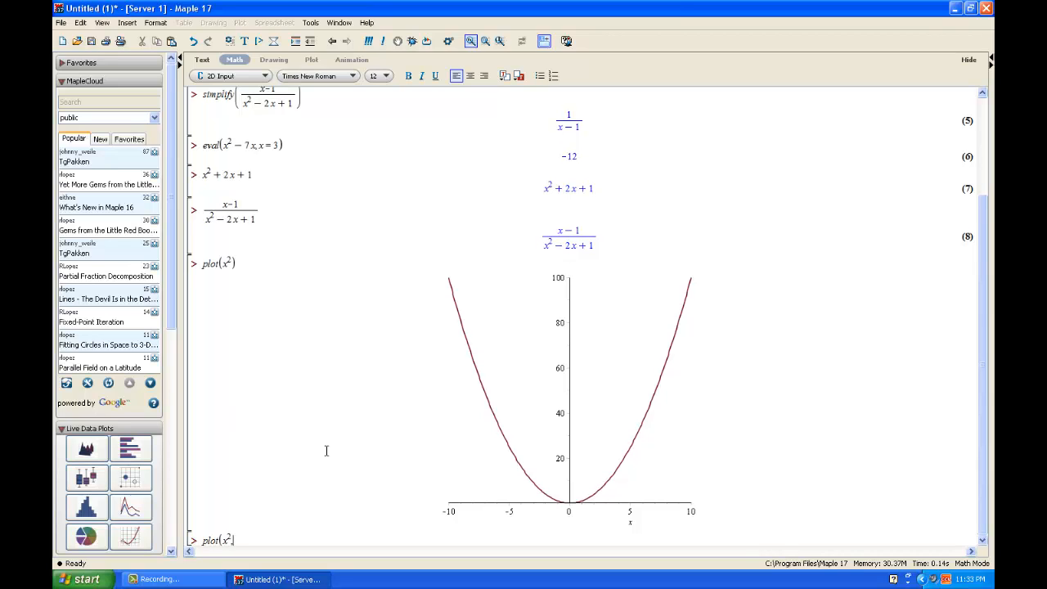
pyautogui.write(', x=')
pyautogui.write('-5..5)')
pyautogui.press('Return')
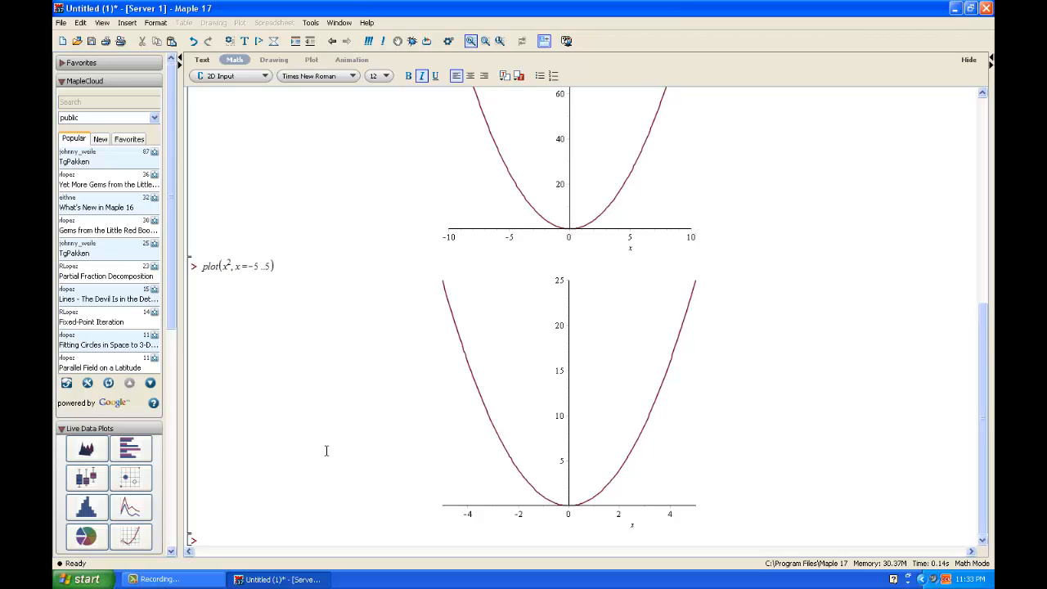
# - Plot x^2 with ranges x=-5..5 and y=0..15
pyautogui.write('plot(x^2')
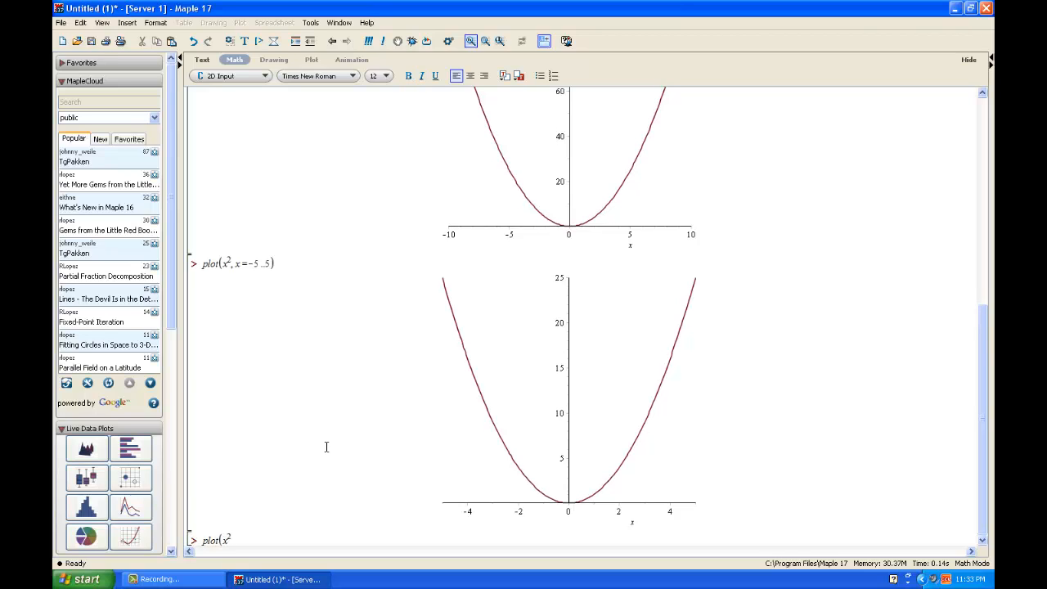
pyautogui.write(', x=-5 ..5, y=0 ..15)')
pyautogui.press('Return')
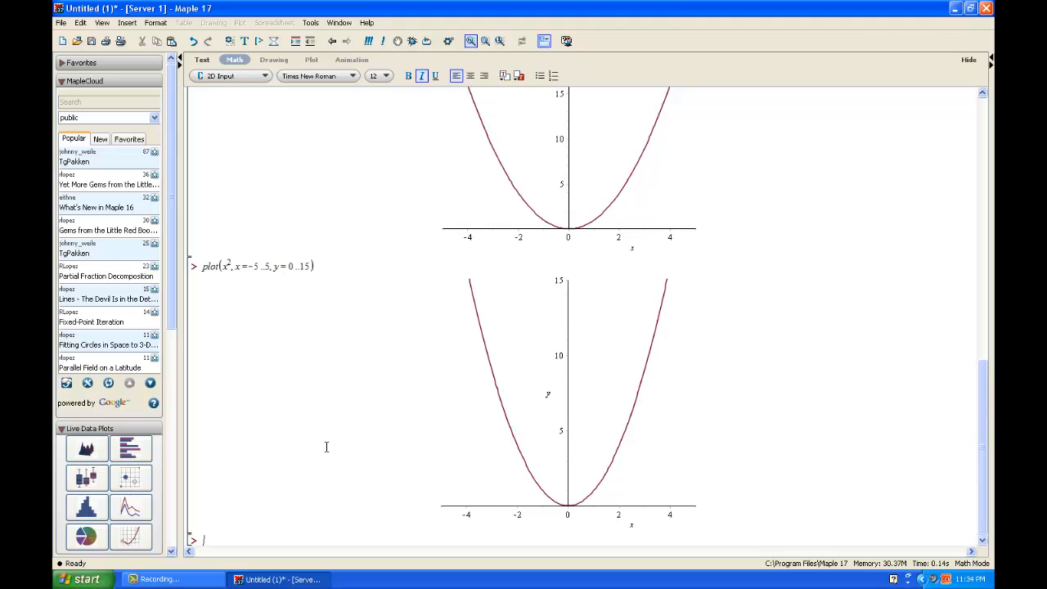
# - Plot x^2 and 2x together with plot([x^2, 2x])
pyautogui.write('plot(')
pyautogui.write('[x^2')
pyautogui.press('Right')
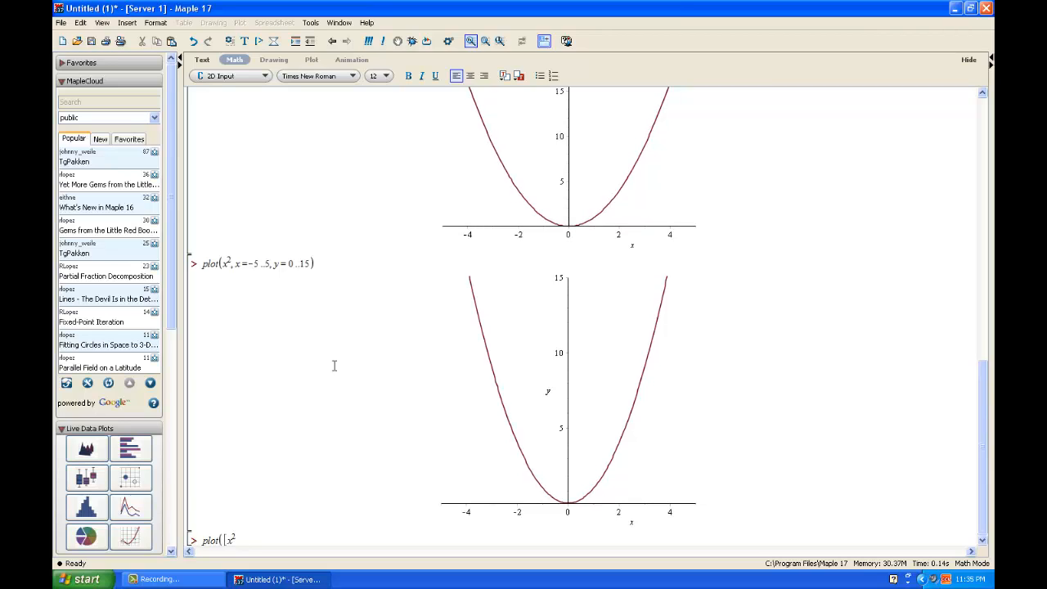
pyautogui.write(', 2 x])')
pyautogui.press('Return')
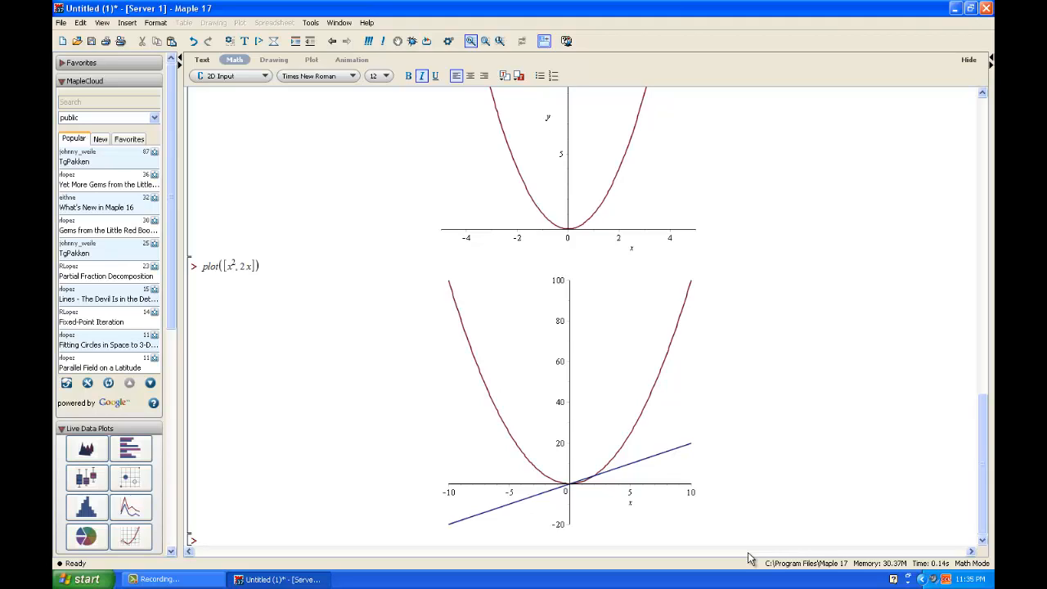
# - Start a new plot of [x^2, 2x] with color=[black, blue]
pyautogui.write('plot')
pyautogui.write('(x^2')
pyautogui.write('[x^2')
pyautogui.press('Right')
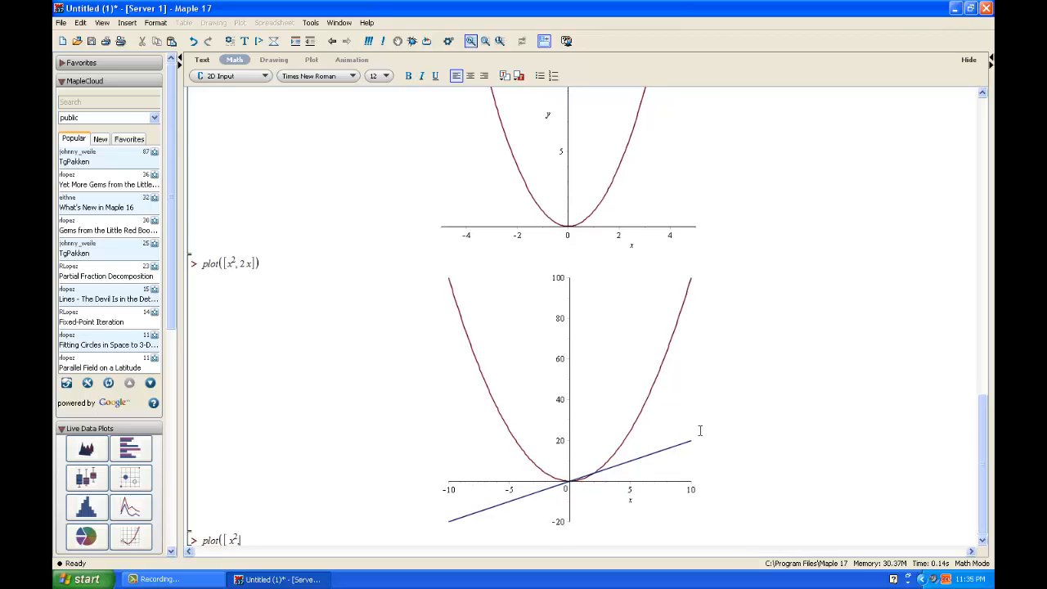
pyautogui.write(', 2x],')
pyautogui.write('color = [black, blue')
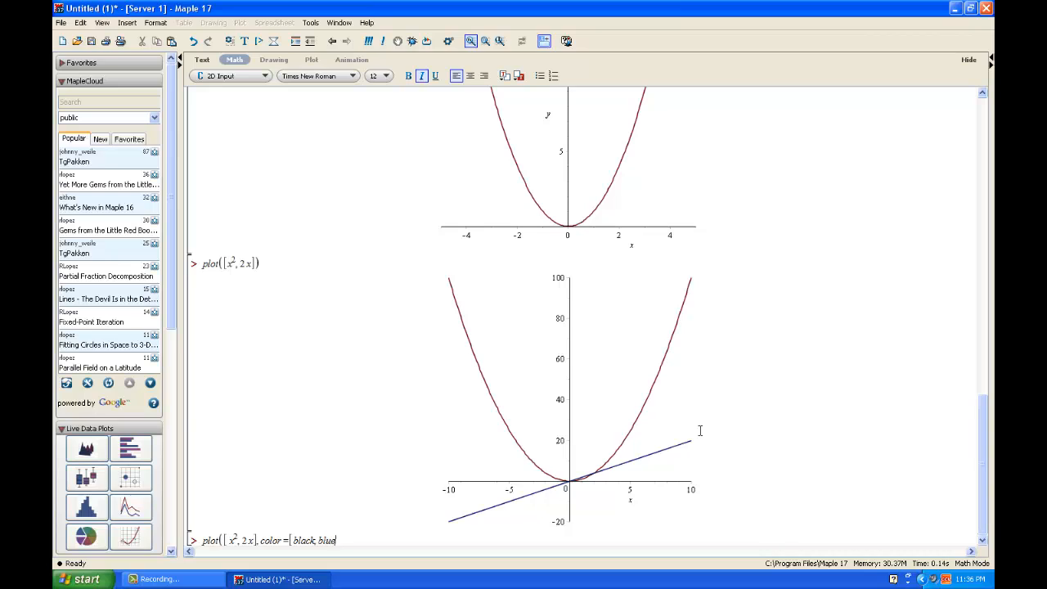
pyautogui.write('], linestyle')
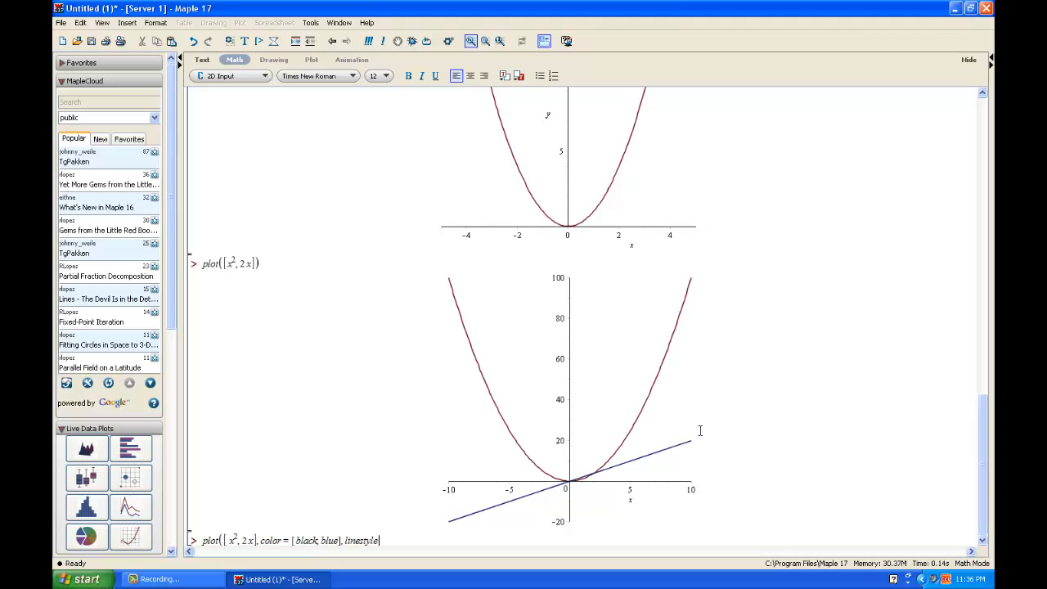
# - Add linestyle=[solid, dash] to the plot command and execute it
pyautogui.write('= [solid, dash])')
pyautogui.press('Return')
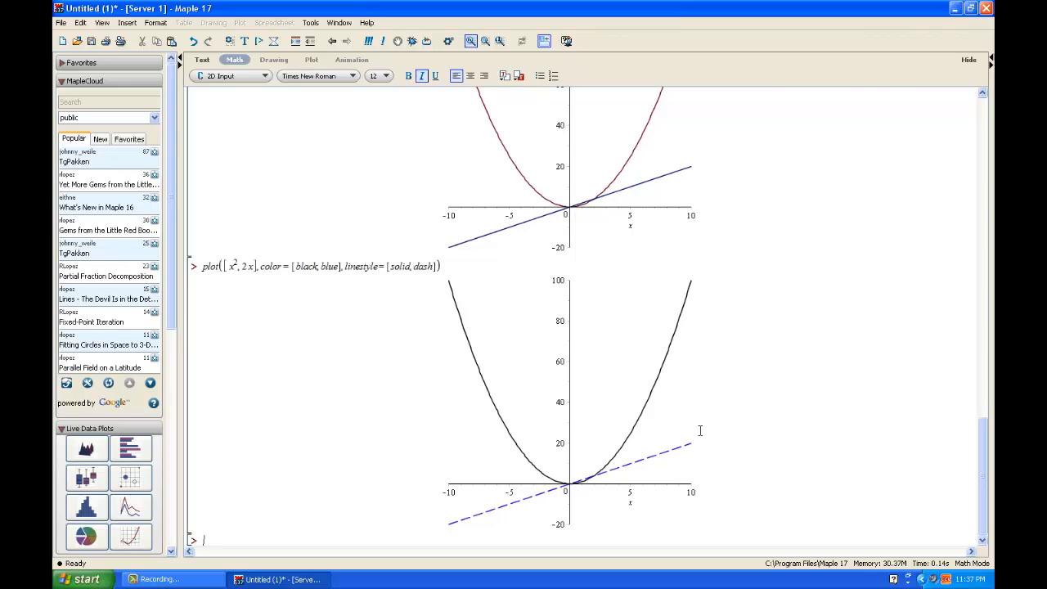
# - Try to plot 2x with linestyle=dashed
pyautogui.write('plot(x')
pyautogui.press('BackSpace')
pyautogui.write('2 x, linestyle= dashed)')
pyautogui.press('Return')
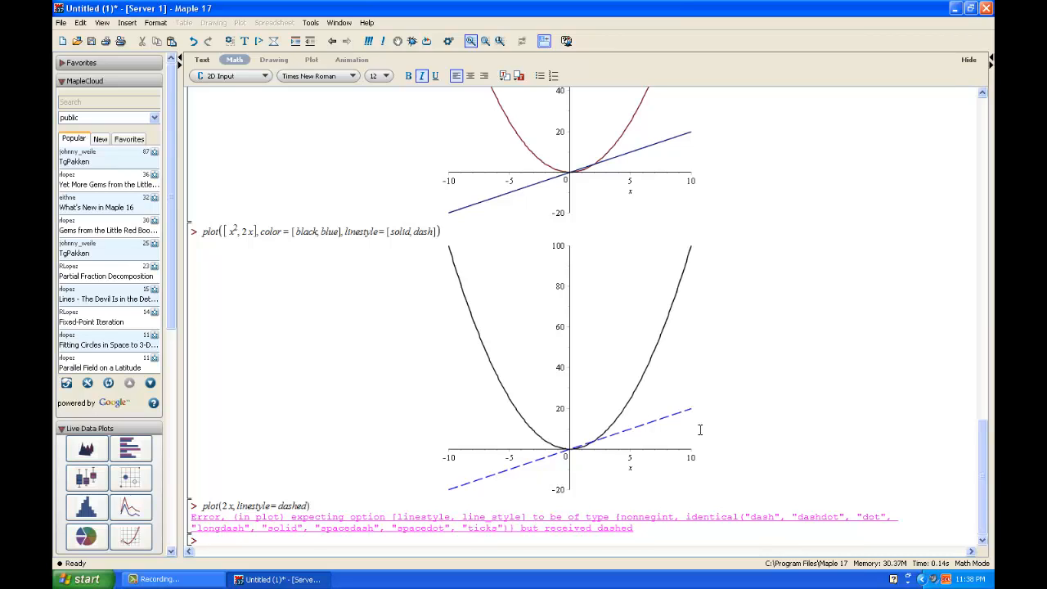
# - Plot 2x with linestyle=dash
pyautogui.write('plot(2 x, linestyle= dash)')
pyautogui.press('Return')
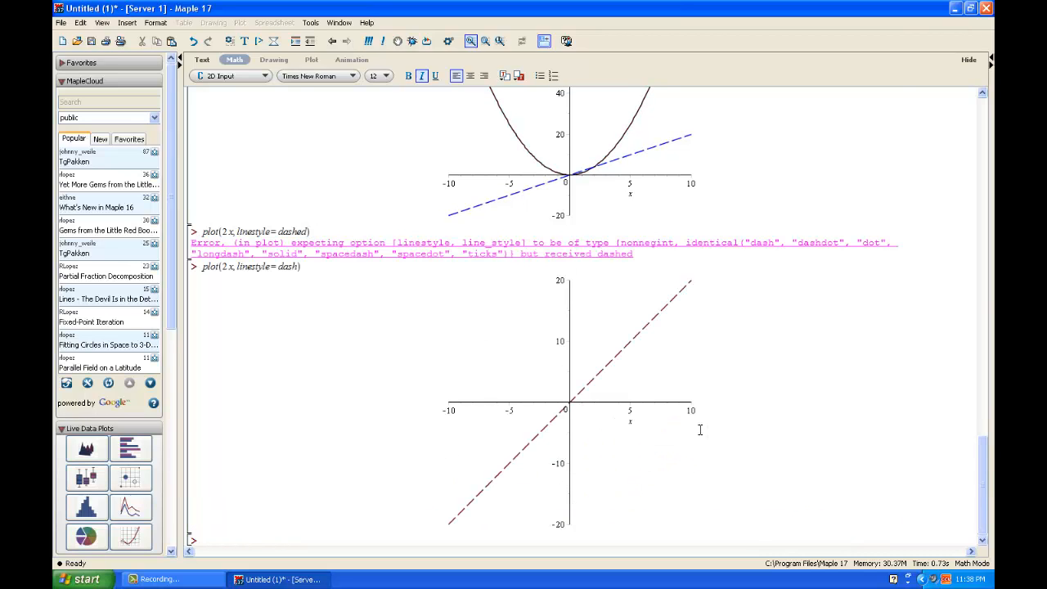
# - Plot x^2 with style=point and symbol=circle
pyautogui.write('plot(x^2')
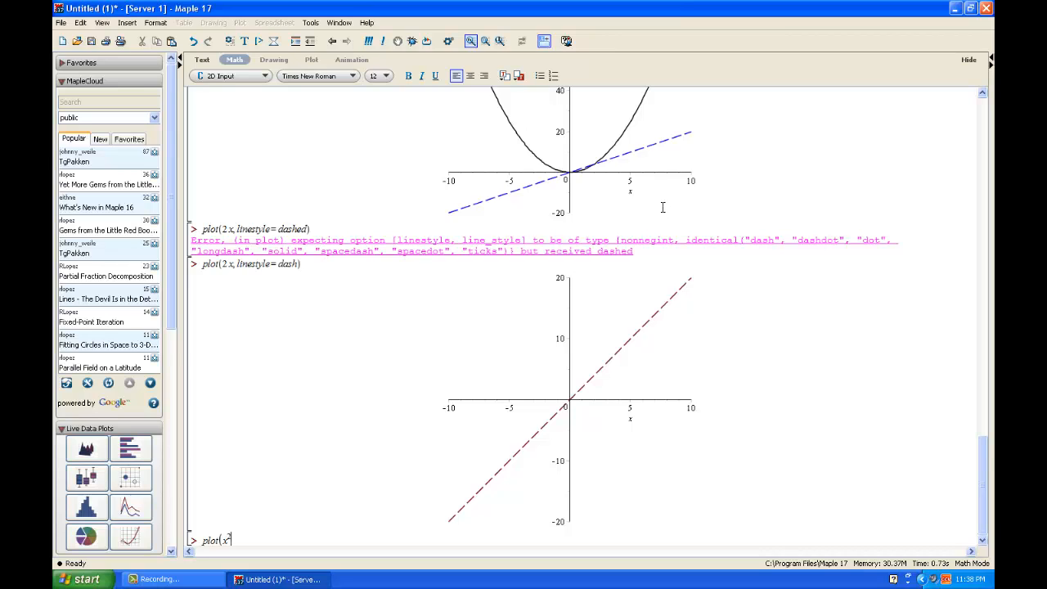
pyautogui.press('Right')
pyautogui.write(', style=point')
pyautogui.write(', symbol = circle')
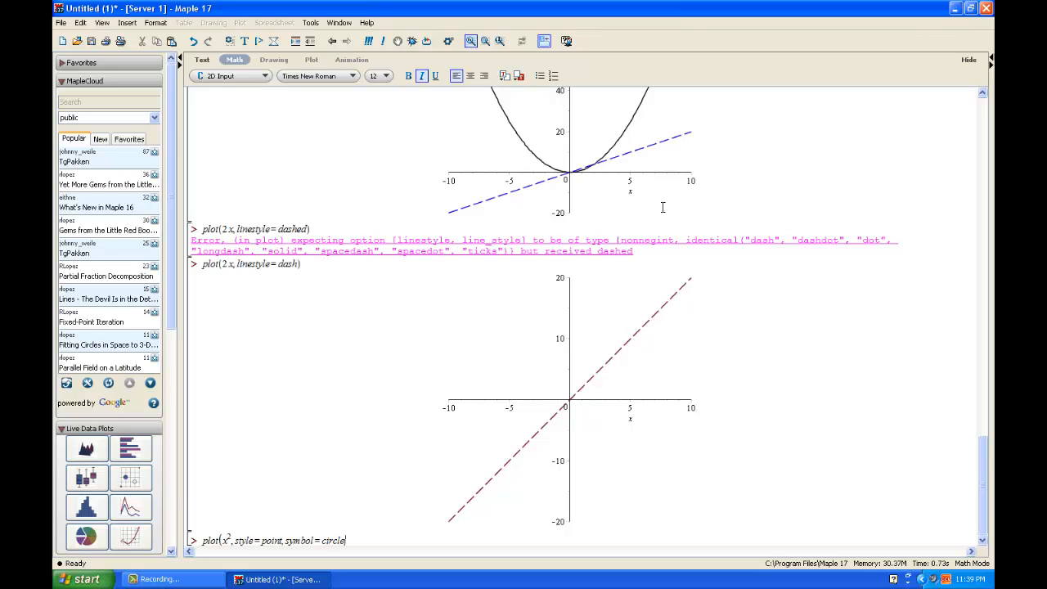
pyautogui.write(')')
pyautogui.press('Return')
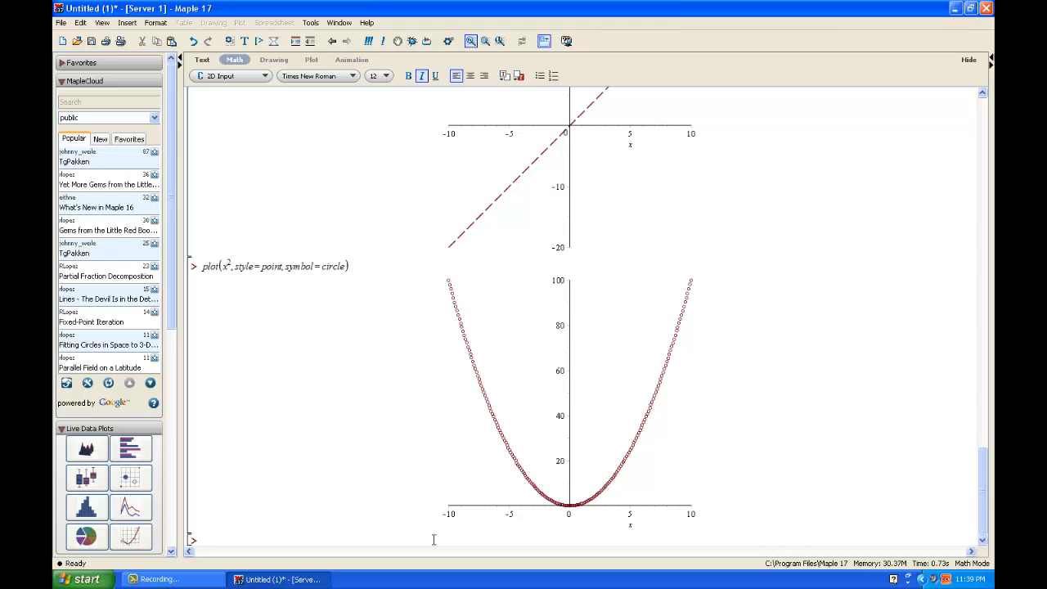
# - Plot the vertical line x = 5 parametrically as [5, y, y=-8..8]
pyautogui.write('plot([5, y, y=-8 ..8]')
pyautogui.write(')')
pyautogui.press('Return')
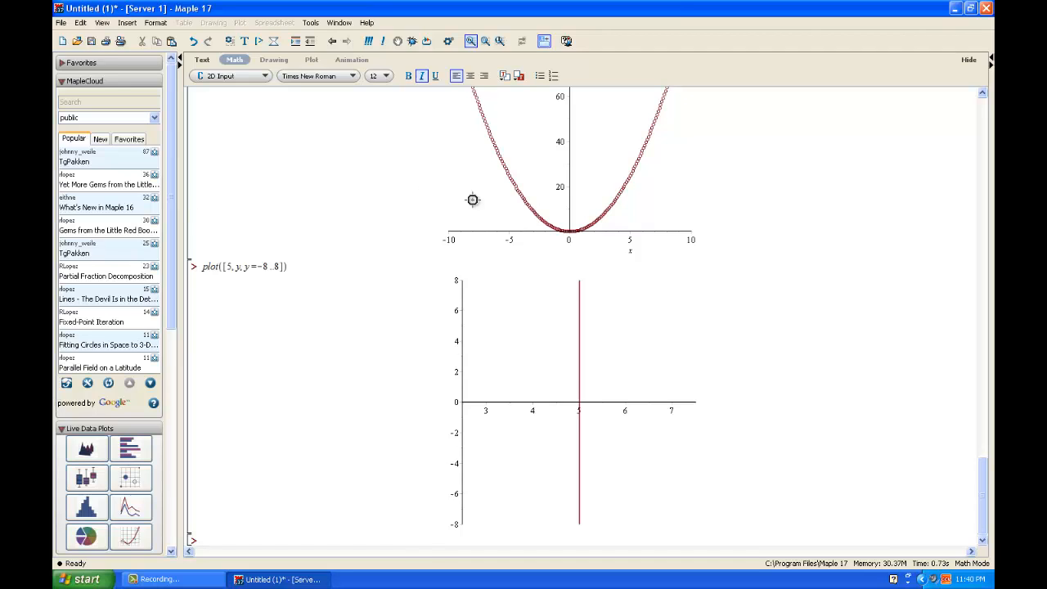
pyautogui.click(365, 23)
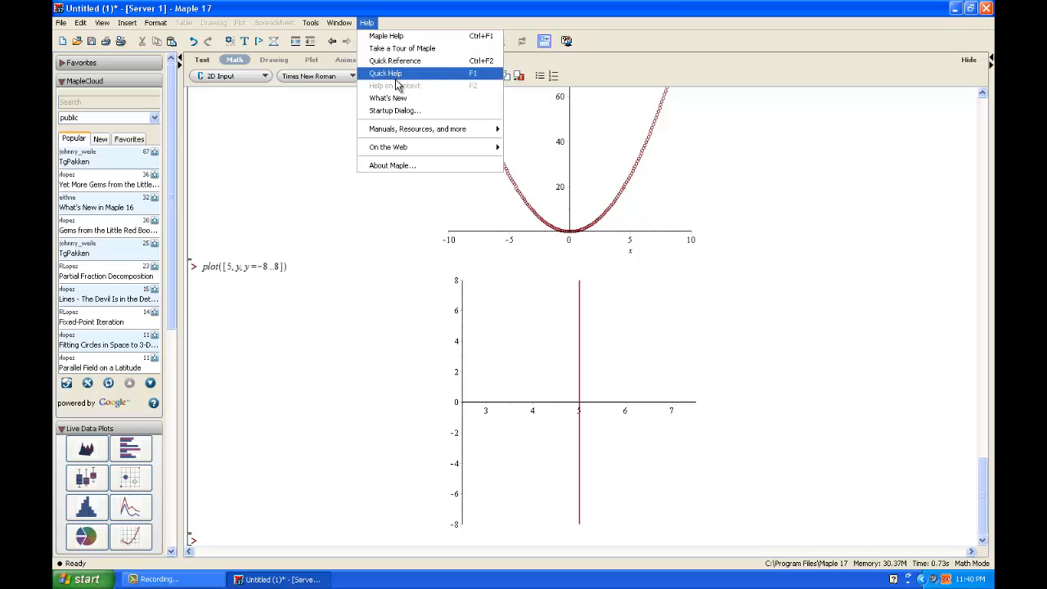
pyautogui.moveTo(404, 149)
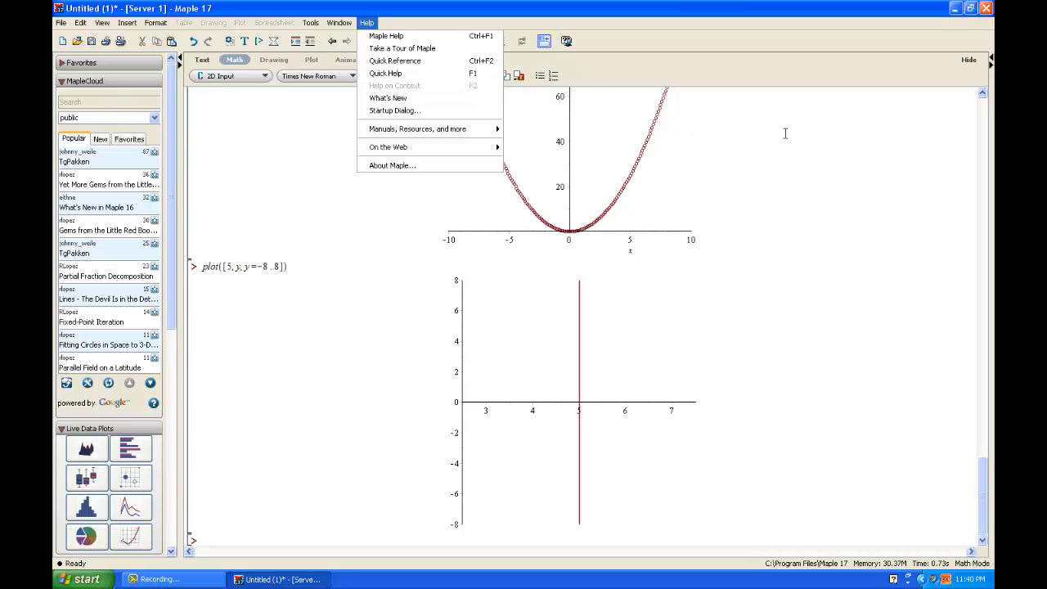
pyautogui.click(293, 271)
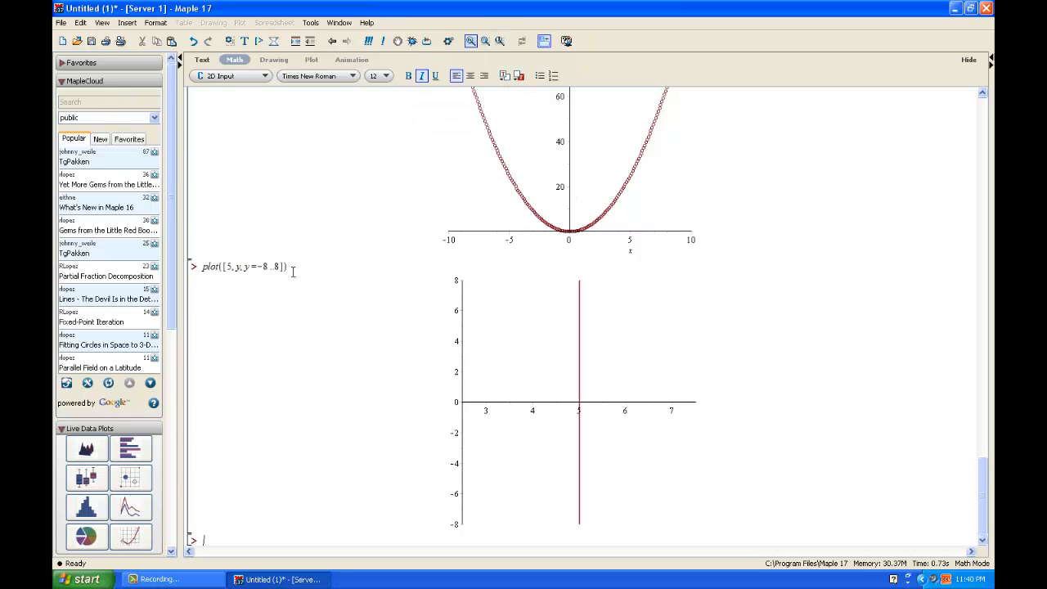